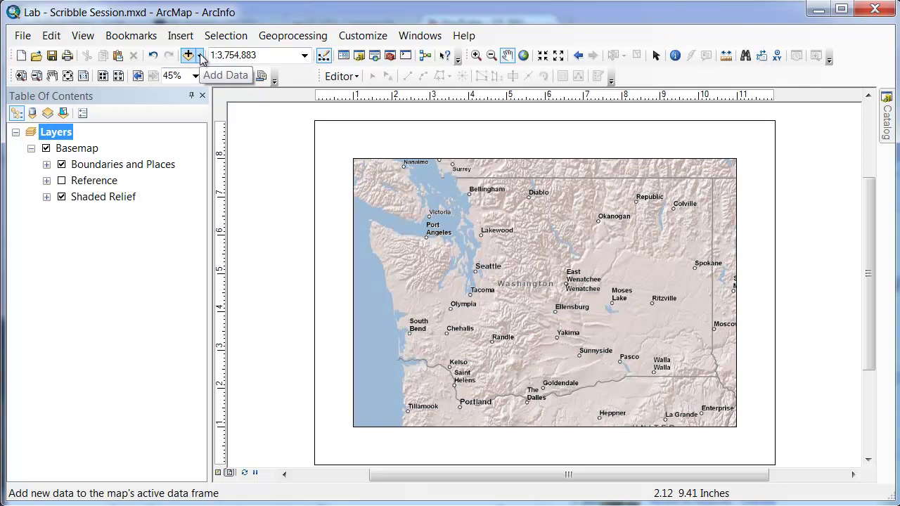
Choose Add Data From ArcGIS Online from the Add Data dropdown.
{"action": "left_click", "coordinate": [200, 56]}
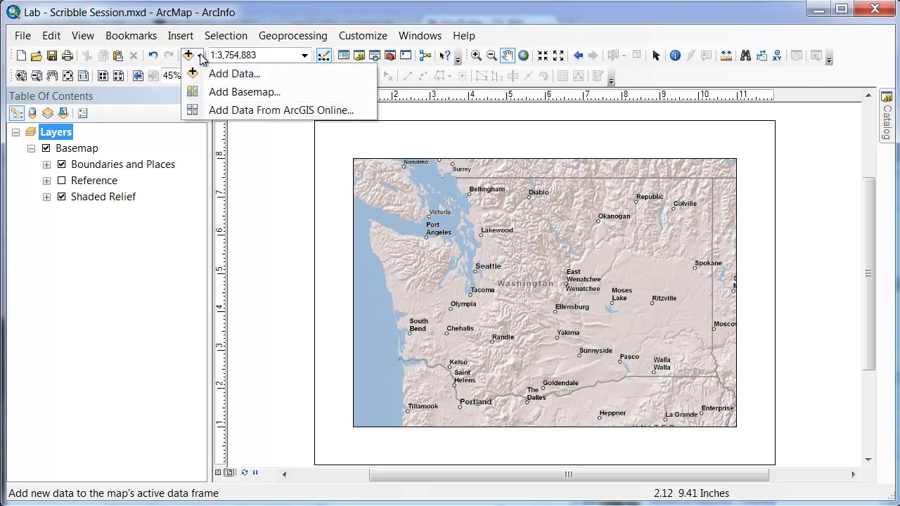
{"action": "left_click", "coordinate": [243, 109]}
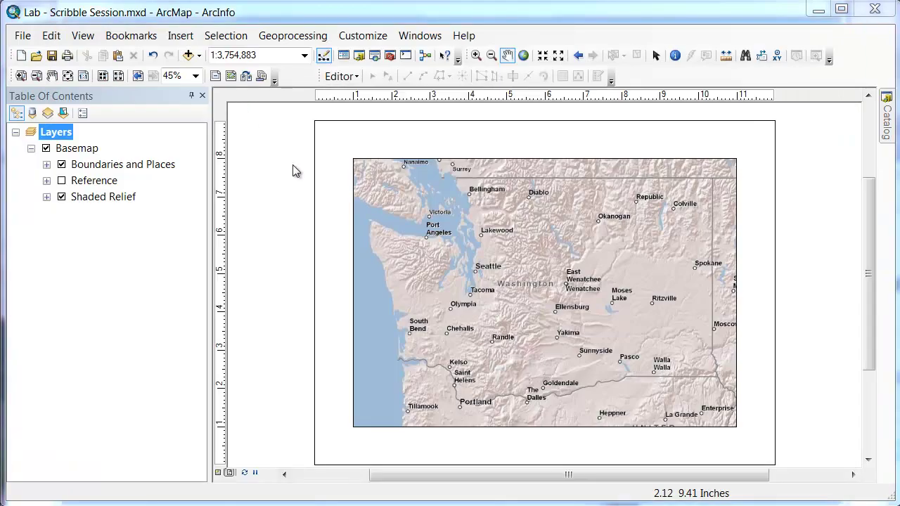
Search ArcGIS Online for 'State of Washington', listing 123 results.
{"action": "left_click", "coordinate": [198, 55]}
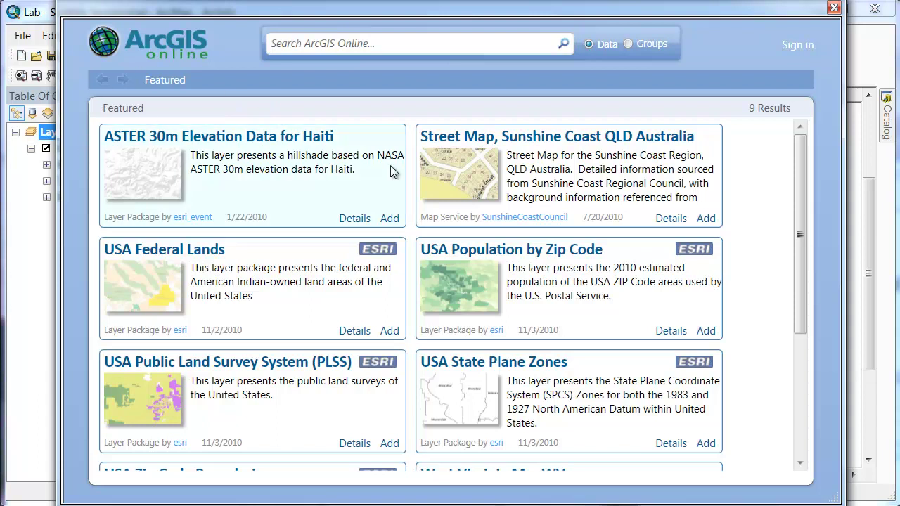
{"action": "left_click", "coordinate": [368, 47]}
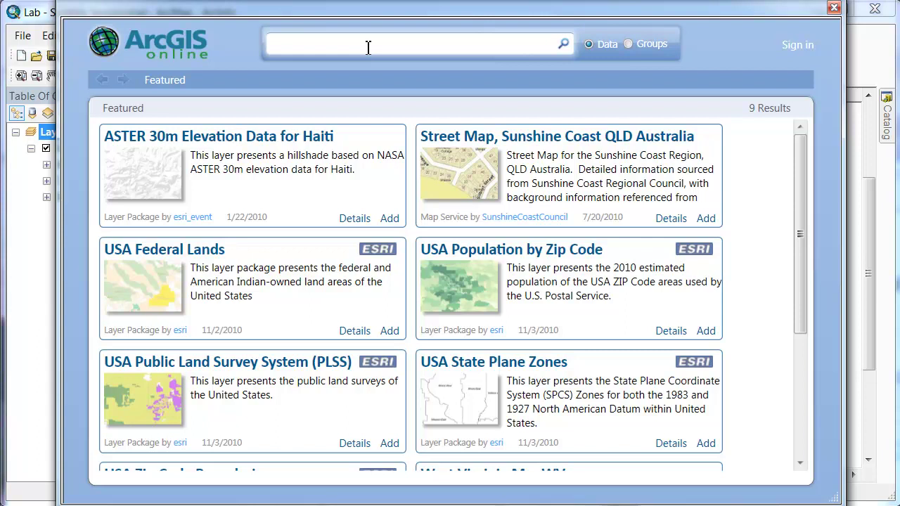
{"action": "type", "text": "State of Wahing"}
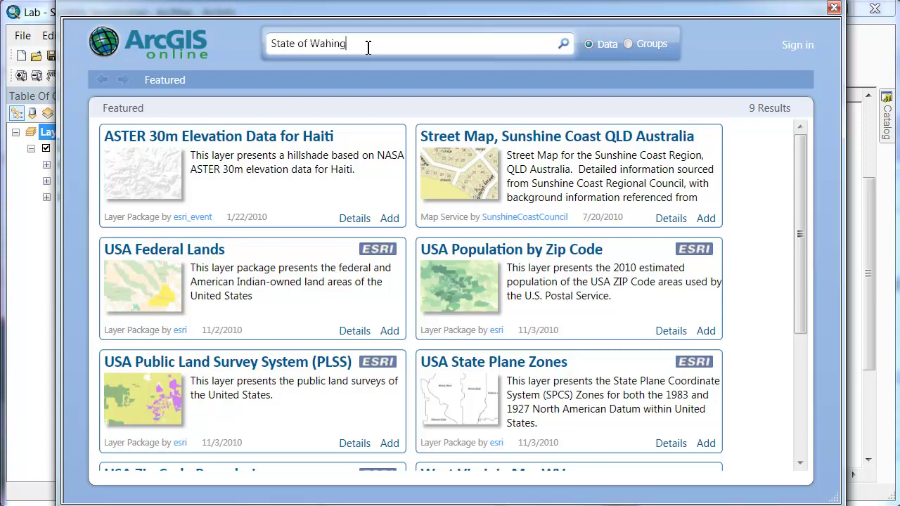
{"action": "key", "text": "BackSpace"}
{"action": "key", "text": "BackSpace"}
{"action": "key", "text": "BackSpace"}
{"action": "key", "text": "BackSpace"}
{"action": "type", "text": "shington"}
{"action": "key", "text": "Return"}
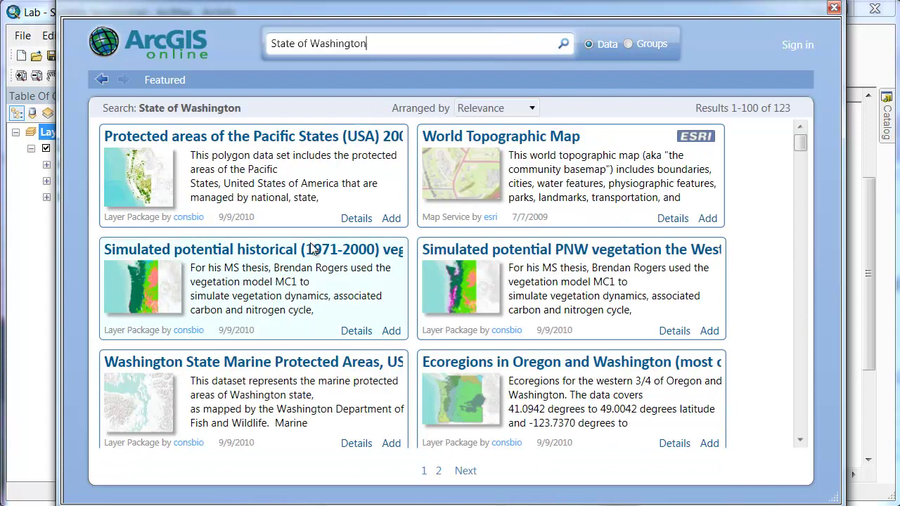
Review the Protected areas of the Pacific States (USA) layer's extent and spatial reference, then close its details.
{"action": "left_click", "coordinate": [356, 218]}
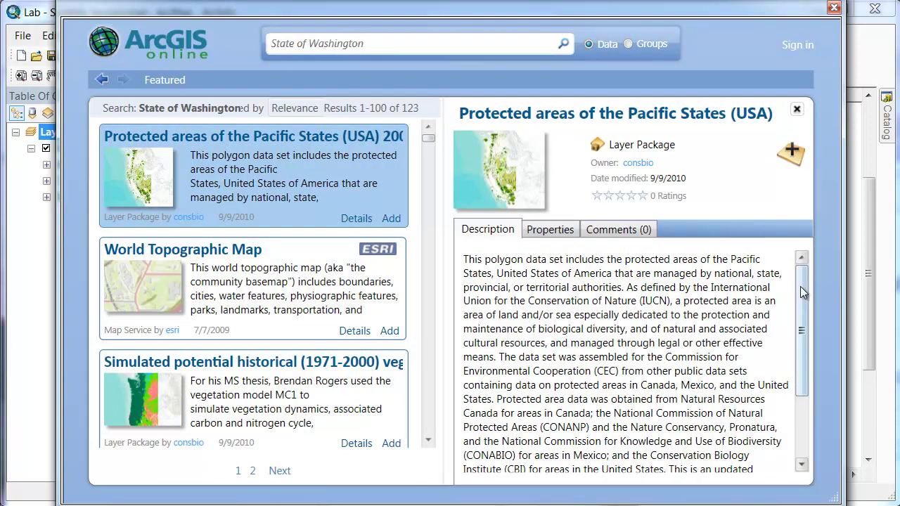
{"action": "mouse_move", "coordinate": [801, 287]}
{"action": "left_mouse_down"}
{"action": "mouse_move", "coordinate": [794, 376]}
{"action": "mouse_move", "coordinate": [800, 285]}
{"action": "left_mouse_up"}
{"action": "left_click", "coordinate": [561, 230]}
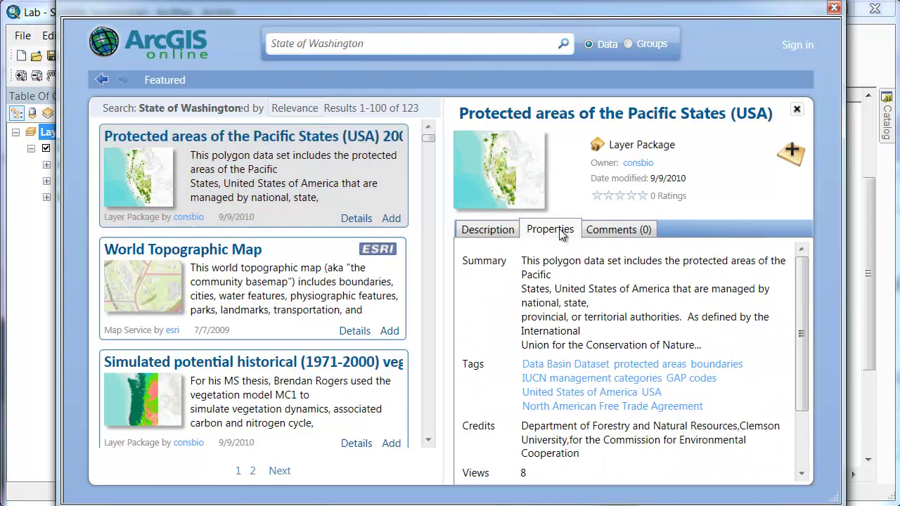
{"action": "left_click_drag", "start_coordinate": [803, 292], "coordinate": [808, 343]}
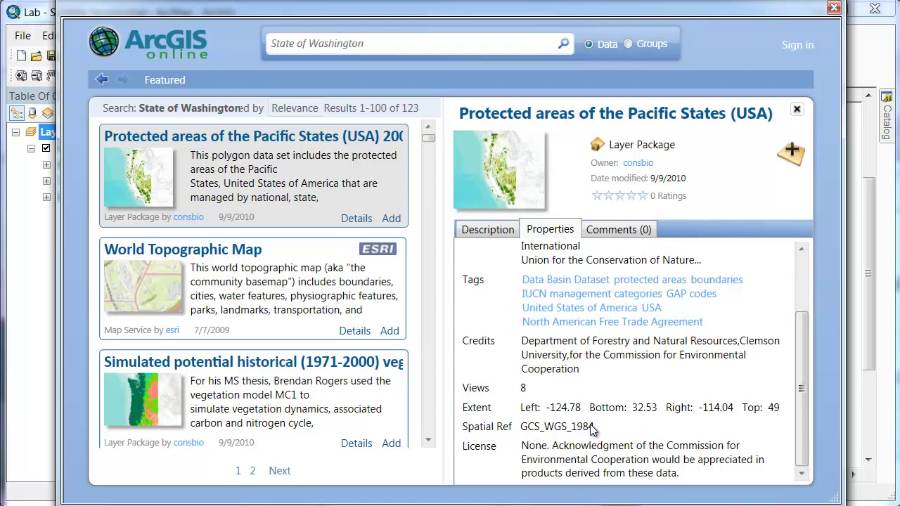
{"action": "left_click_drag", "start_coordinate": [802, 396], "coordinate": [801, 286]}
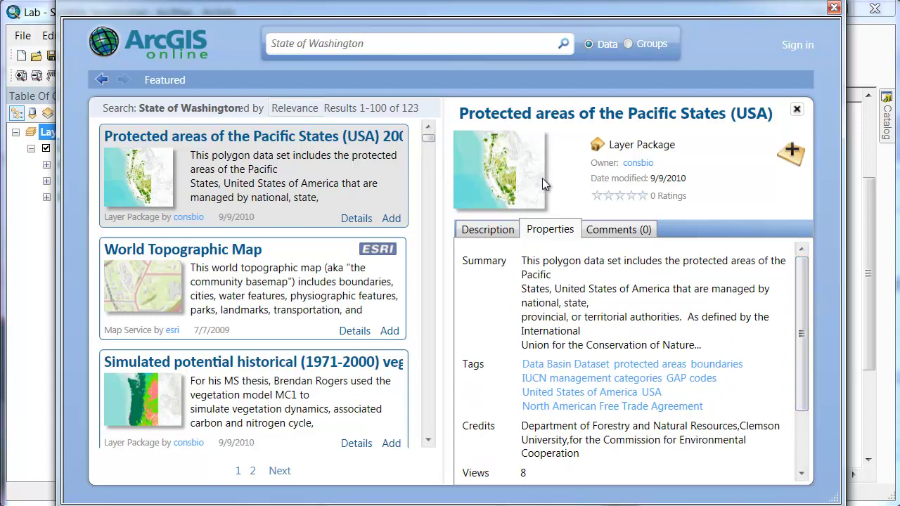
{"action": "left_click", "coordinate": [797, 109]}
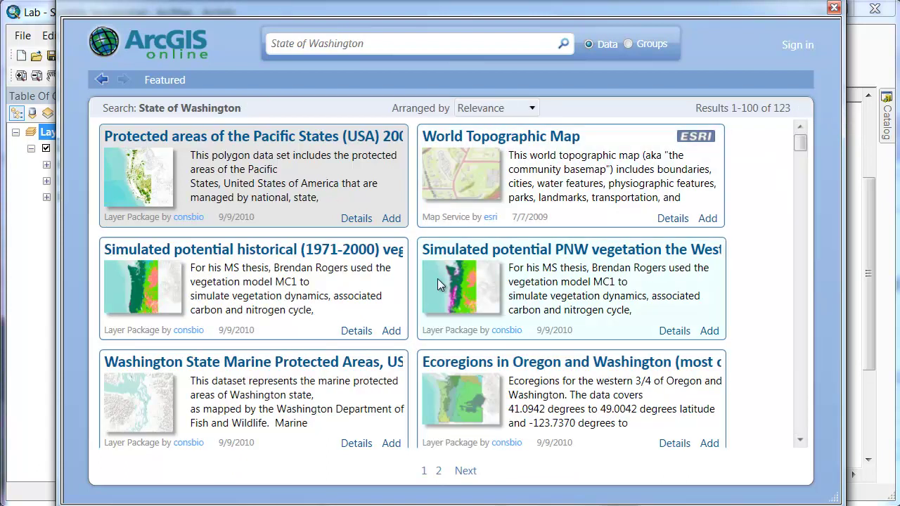
Add the Ecoregions in Oregon and Washington layer to the map from its details.
{"action": "scroll", "coordinate": [438, 282], "scroll_direction": "down", "scroll_amount": 1}
{"action": "scroll", "coordinate": [438, 281], "scroll_direction": "down", "scroll_amount": 3}
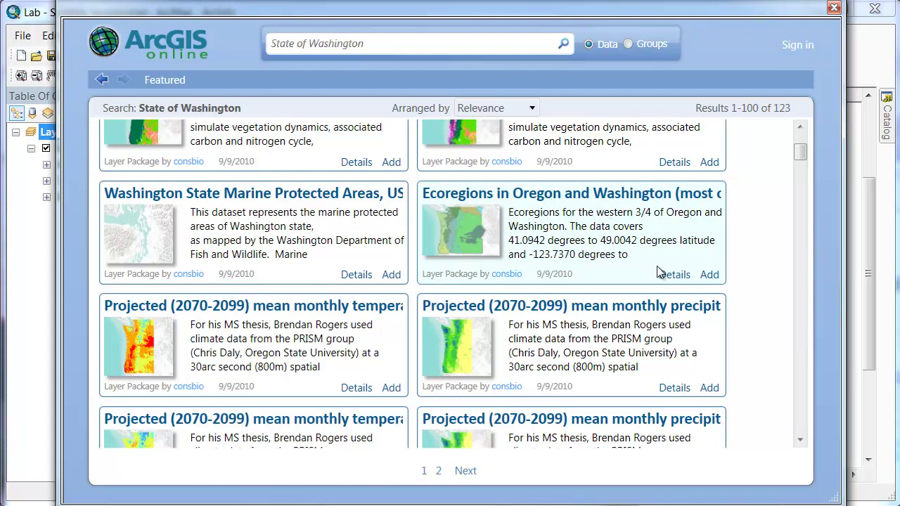
{"action": "left_click", "coordinate": [675, 275]}
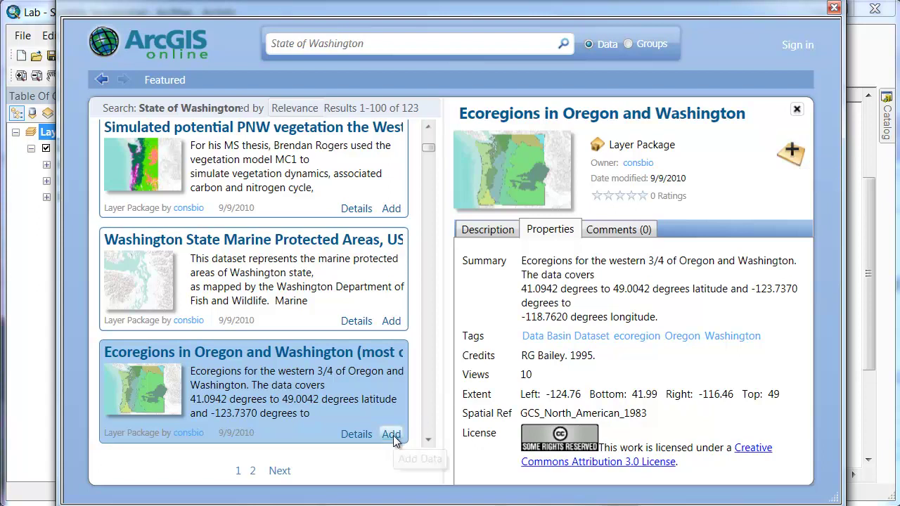
{"action": "left_click", "coordinate": [793, 152]}
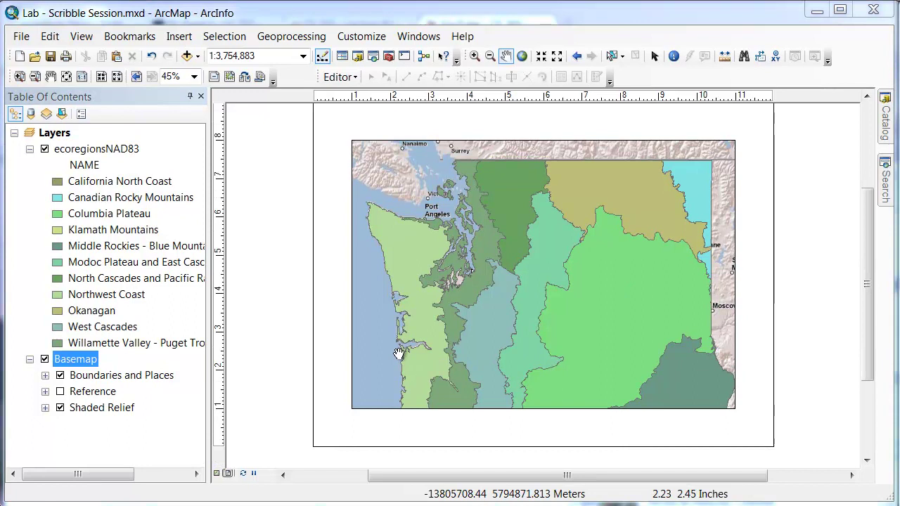
Open the Add Data dropdown again and close it without adding anything.
{"action": "left_click", "coordinate": [198, 55]}
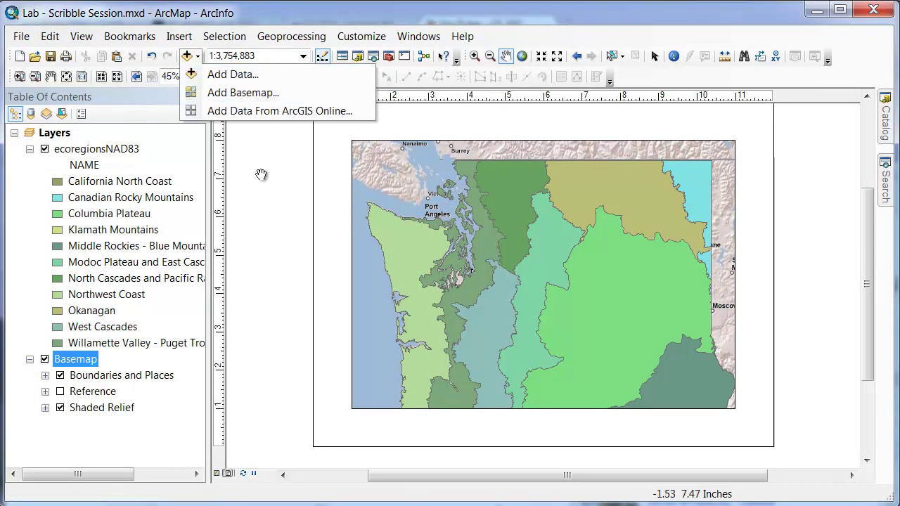
{"action": "left_click", "coordinate": [265, 194]}
{"action": "left_click", "coordinate": [197, 55]}
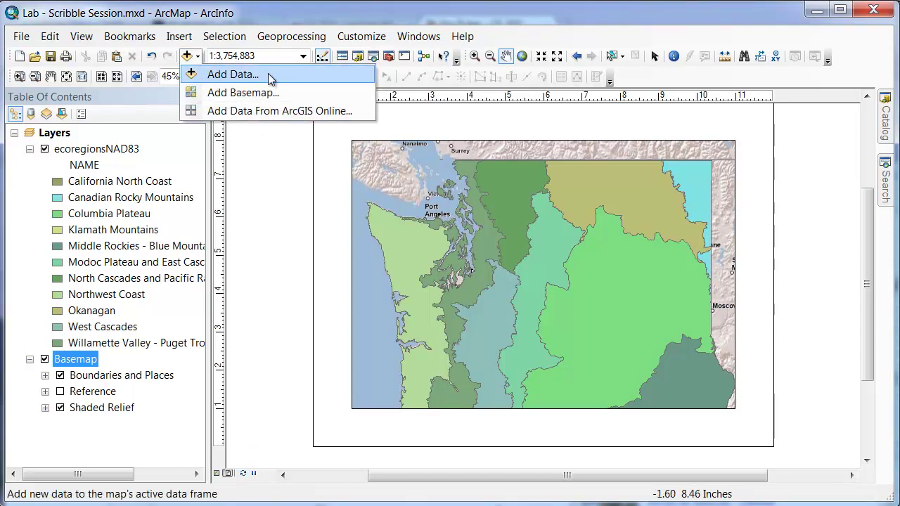
{"action": "left_click", "coordinate": [271, 160]}
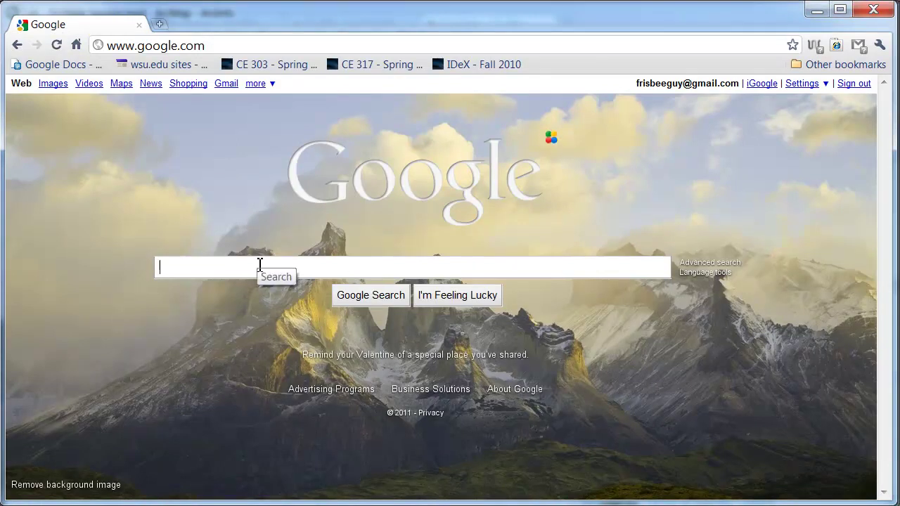
Search the web for 'gis data wsdot' and open the WSDOT GeoData Distribution Site.
{"action": "type", "text": "gis"}
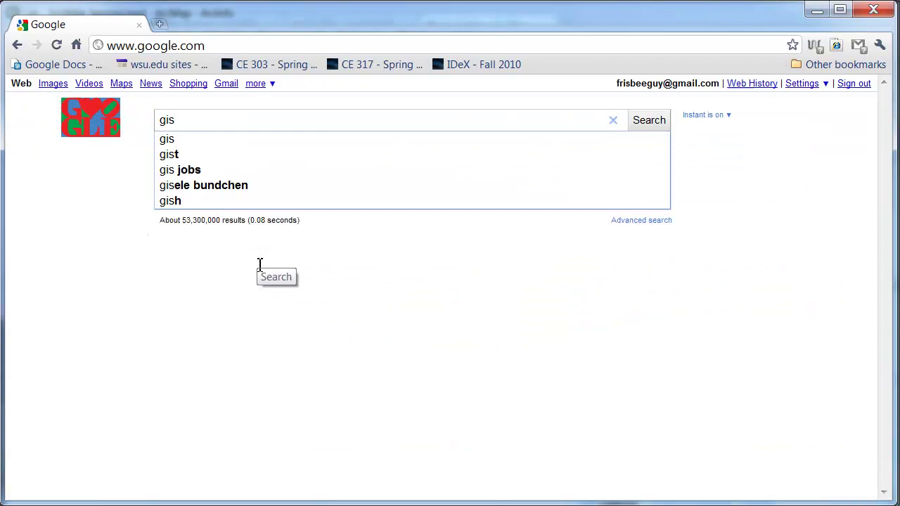
{"action": "type", "text": " data"}
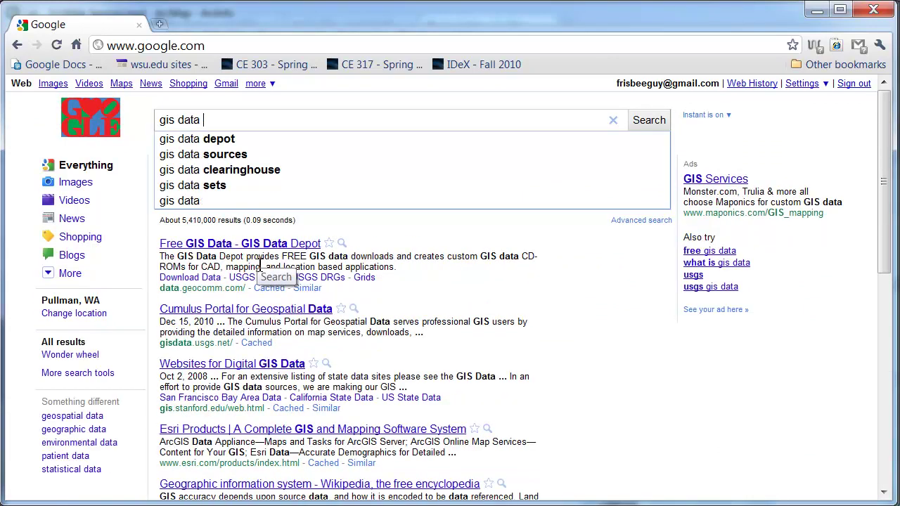
{"action": "type", "text": "wsdot"}
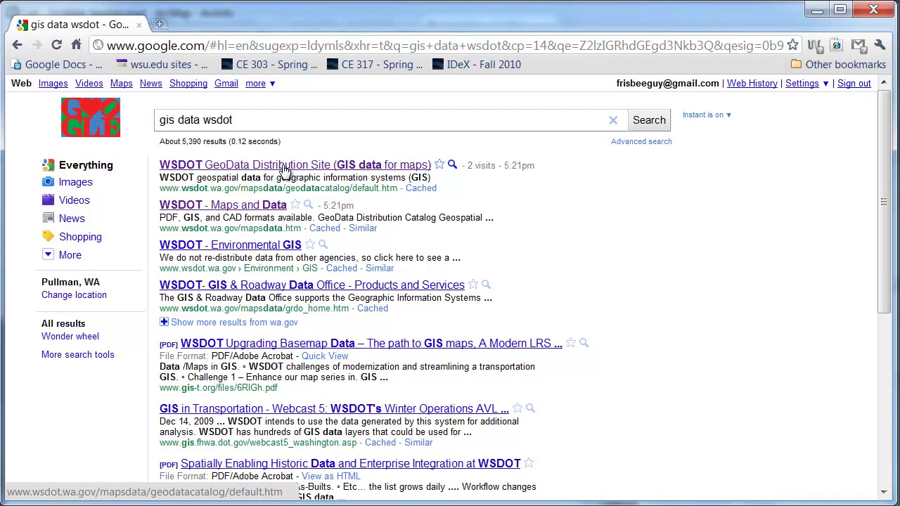
{"action": "left_click", "coordinate": [286, 171]}
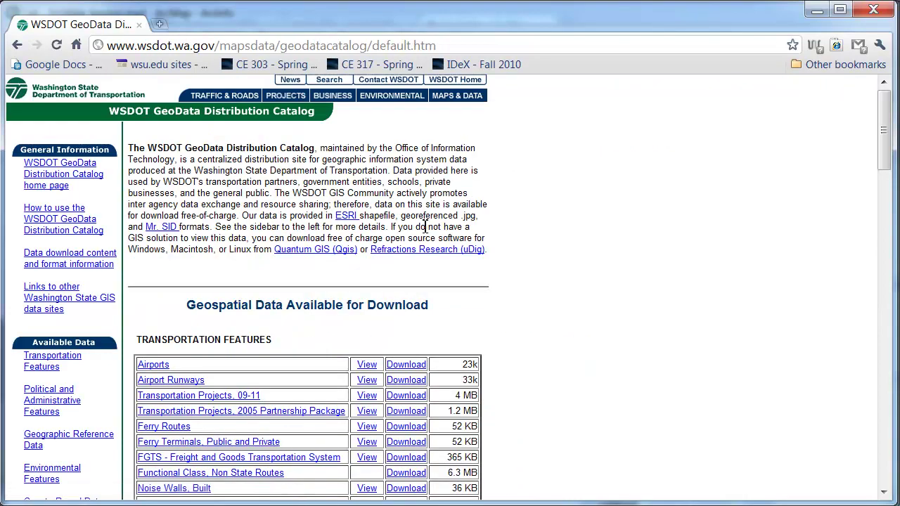
Scroll the catalog down to National Parks in the Political and Administrative Features table.
{"action": "scroll", "coordinate": [576, 301], "scroll_direction": "down", "scroll_amount": 2}
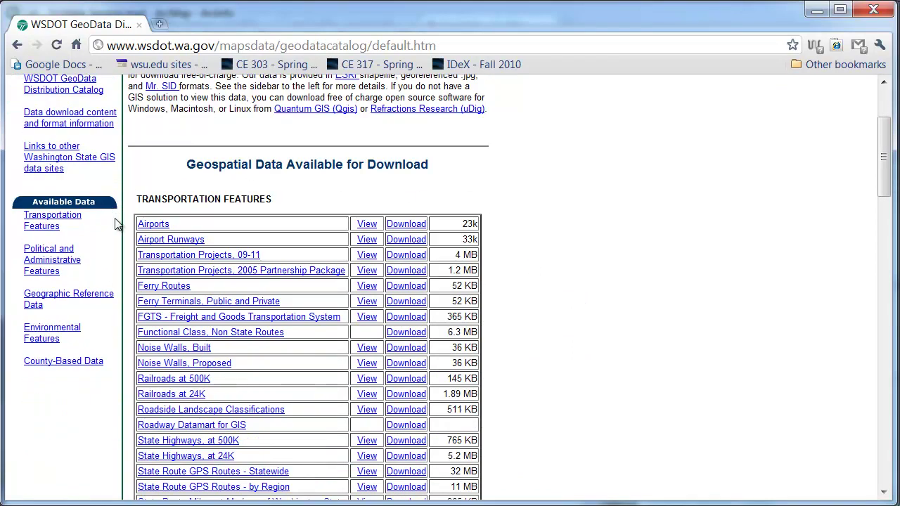
{"action": "scroll", "coordinate": [116, 224], "scroll_direction": "down", "scroll_amount": 1}
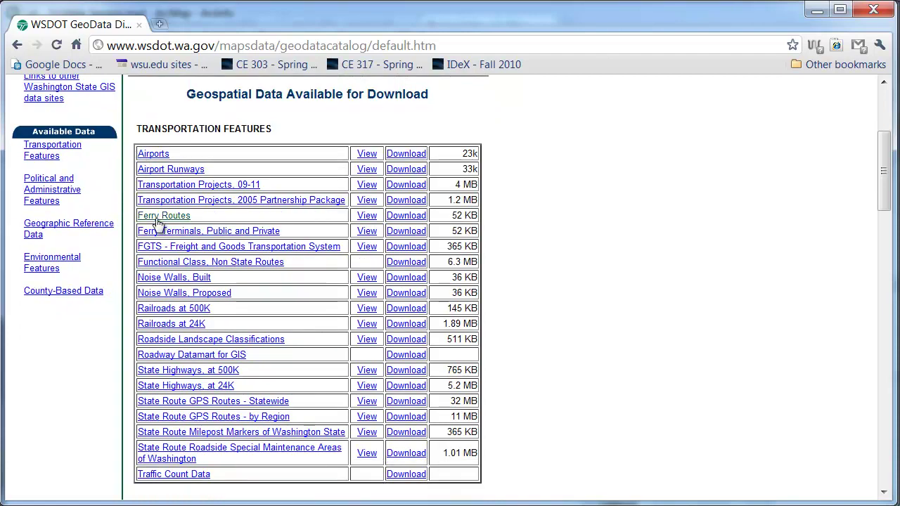
{"action": "scroll", "coordinate": [111, 381], "scroll_direction": "down", "scroll_amount": 5}
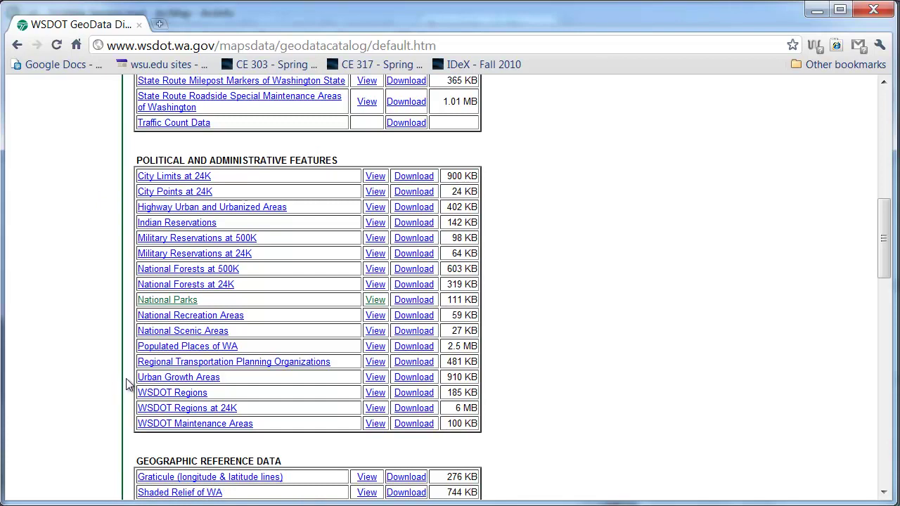
{"action": "scroll", "coordinate": [96, 378], "scroll_direction": "down", "scroll_amount": 3}
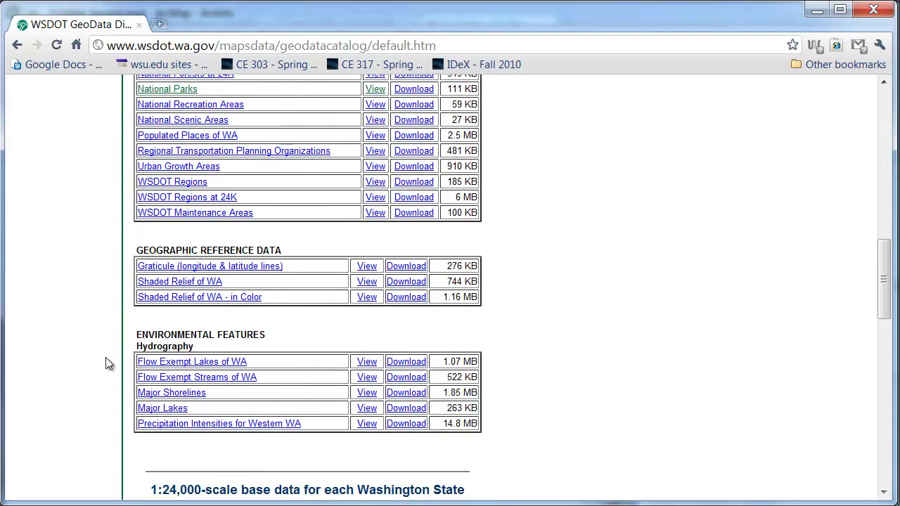
{"action": "scroll", "coordinate": [106, 363], "scroll_direction": "up", "scroll_amount": 4}
{"action": "scroll", "coordinate": [107, 364], "scroll_direction": "up", "scroll_amount": 7}
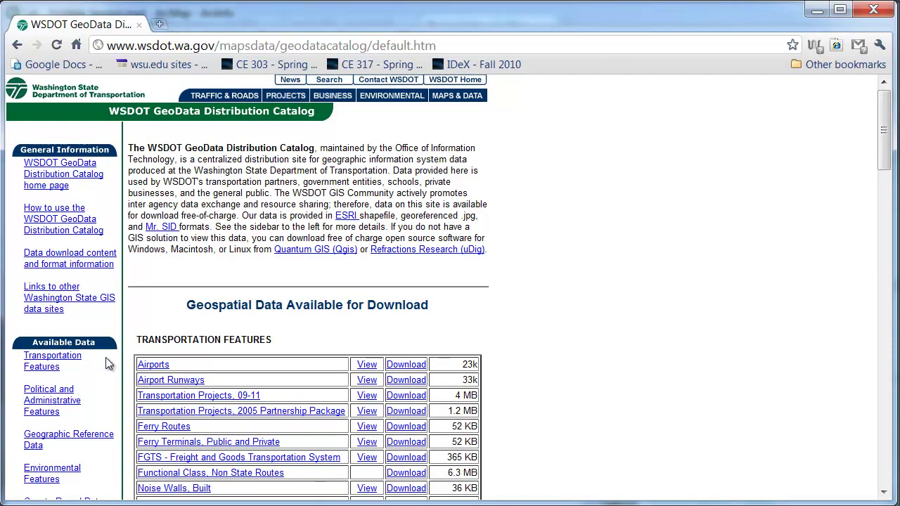
{"action": "scroll", "coordinate": [106, 364], "scroll_direction": "down", "scroll_amount": 5}
{"action": "scroll", "coordinate": [237, 333], "scroll_direction": "down", "scroll_amount": 3}
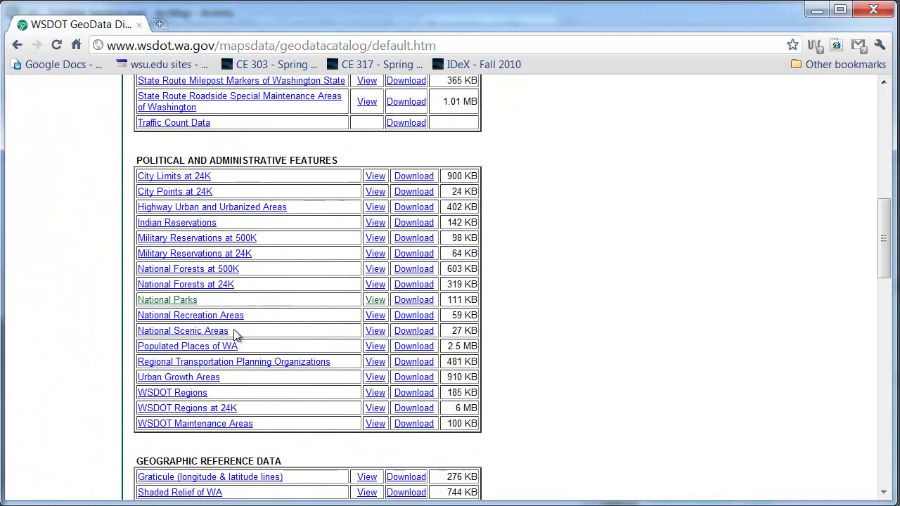
Download the National Parks dataset and open the resulting natpark (2).zip archive.
{"action": "left_click", "coordinate": [413, 301]}
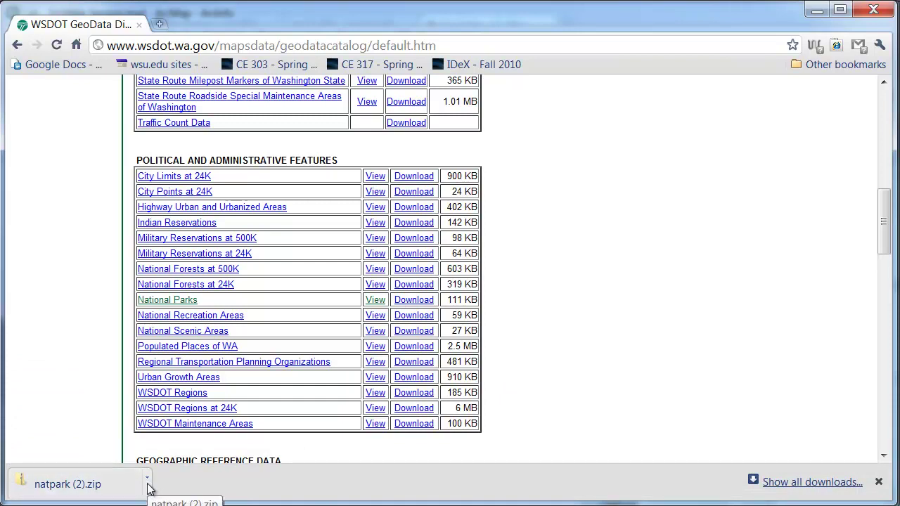
{"action": "left_click", "coordinate": [148, 481]}
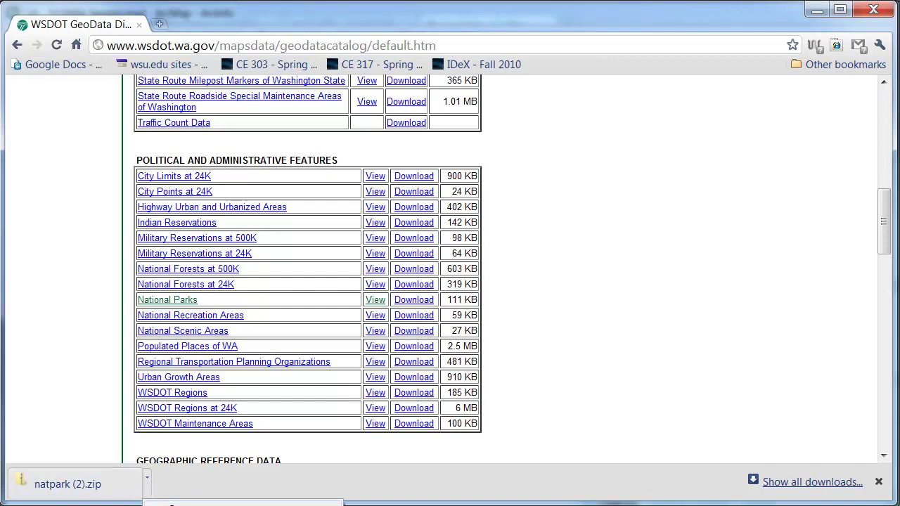
{"action": "left_click", "coordinate": [169, 503]}
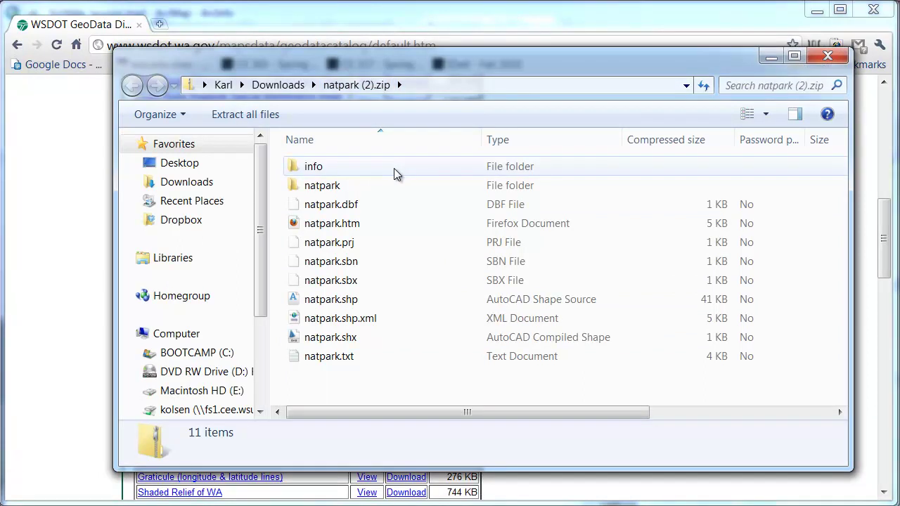
Select all files in the natpark (2).zip window, then close it.
{"action": "left_click_drag", "start_coordinate": [380, 373], "coordinate": [297, 167]}
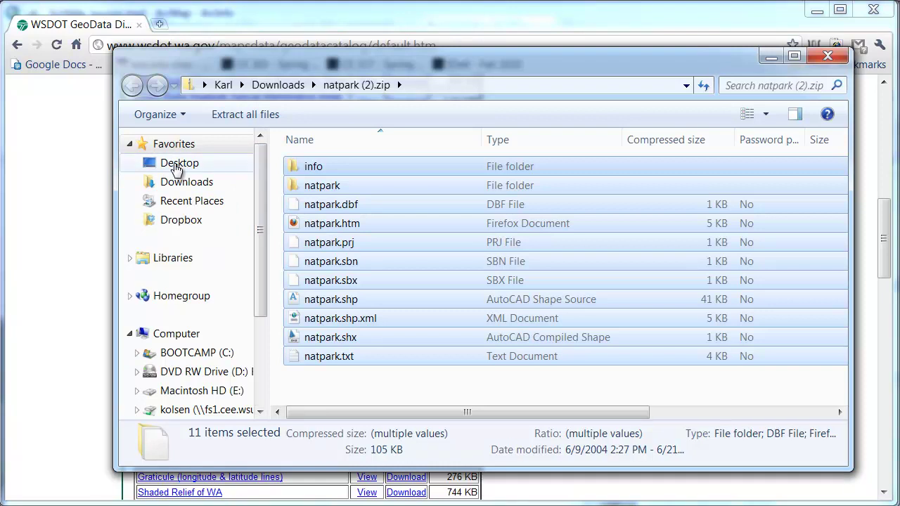
{"action": "left_click", "coordinate": [828, 56]}
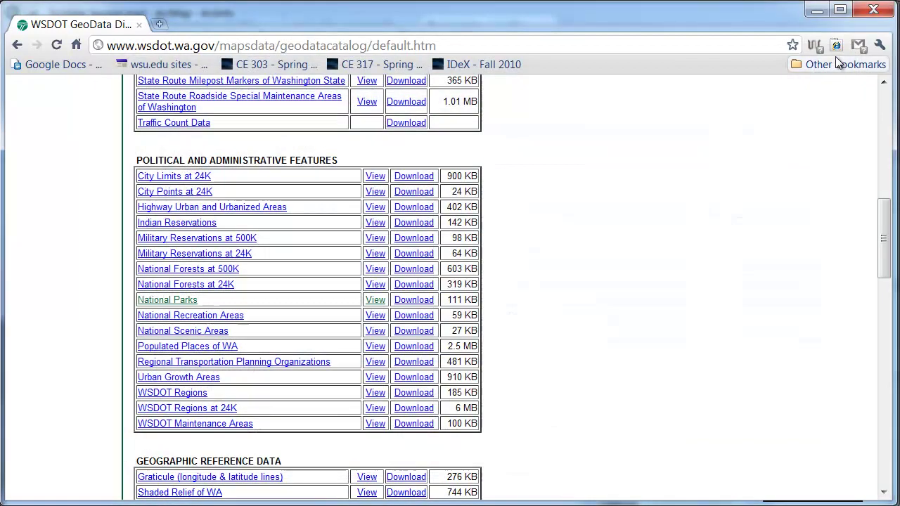
Close Chrome, browse the Catalog to the Desktop folder, and drag natpark above Basemap.
{"action": "left_click", "coordinate": [875, 10]}
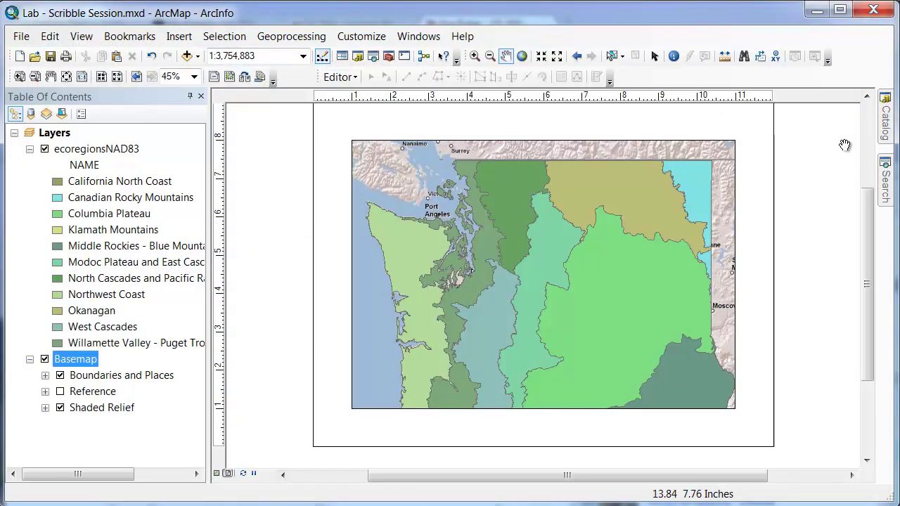
{"action": "left_click", "coordinate": [885, 132]}
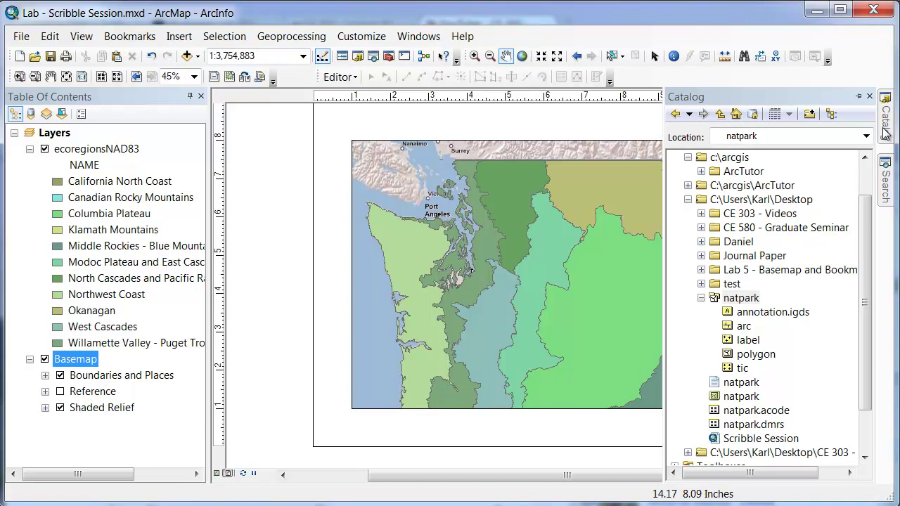
{"action": "left_click", "coordinate": [687, 202]}
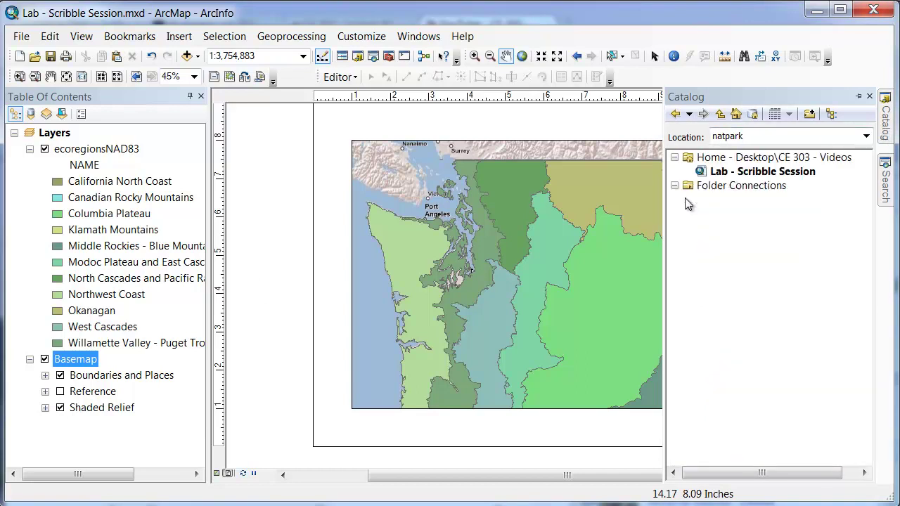
{"action": "left_click", "coordinate": [688, 200]}
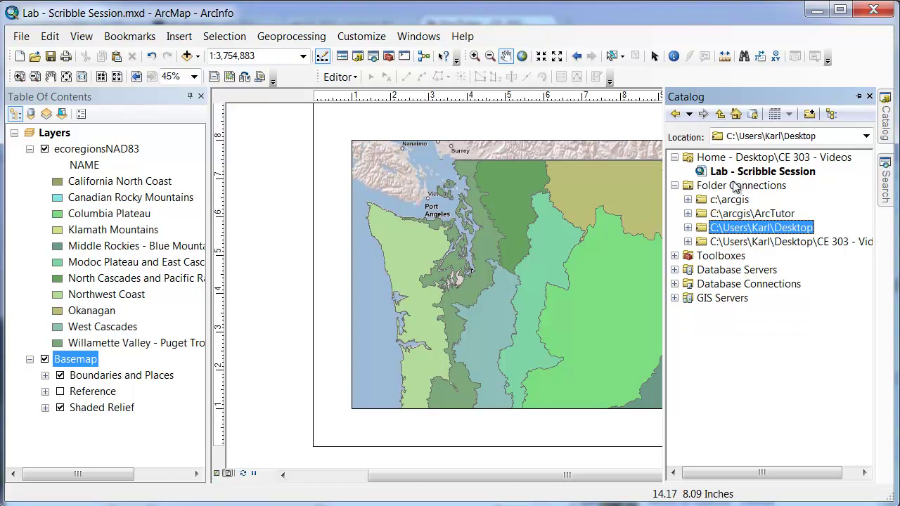
{"action": "left_click", "coordinate": [688, 227]}
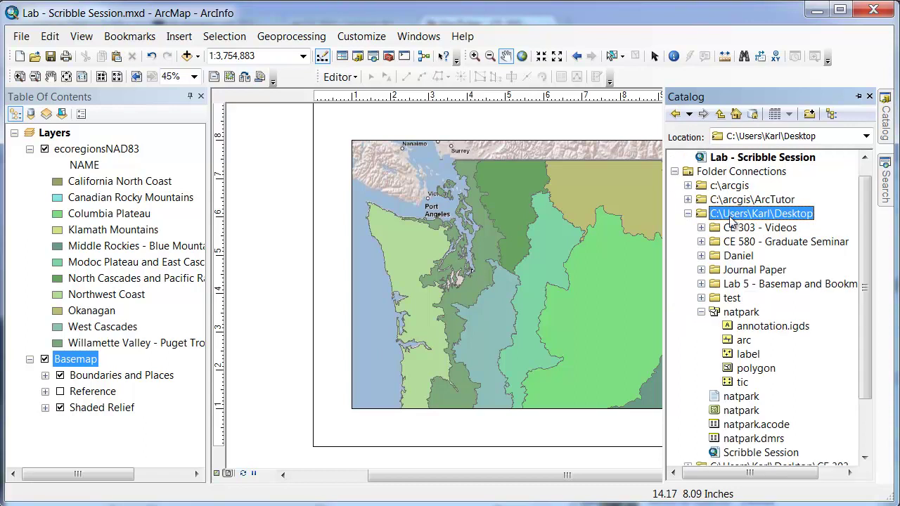
{"action": "left_click", "coordinate": [738, 313]}
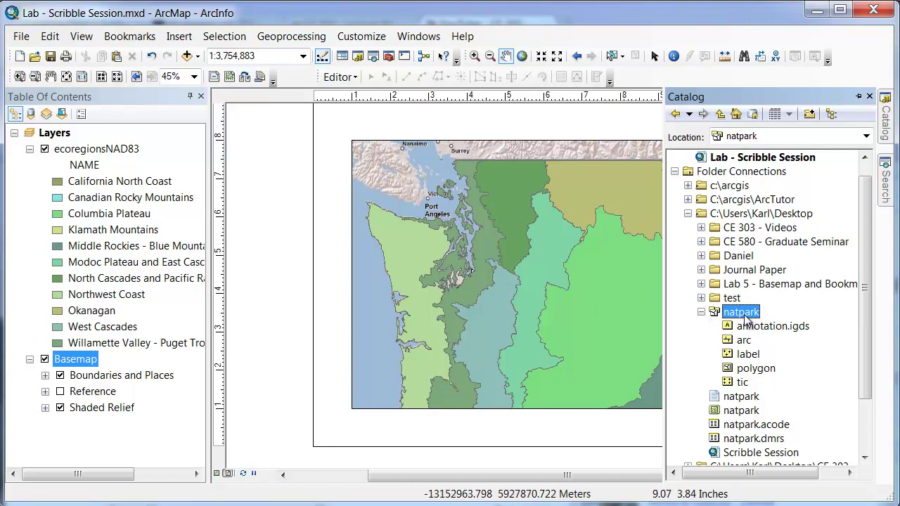
{"action": "mouse_move", "coordinate": [746, 318]}
{"action": "left_mouse_down"}
{"action": "mouse_move", "coordinate": [409, 277]}
{"action": "mouse_move", "coordinate": [136, 259]}
{"action": "mouse_move", "coordinate": [110, 149]}
{"action": "mouse_move", "coordinate": [90, 168]}
{"action": "mouse_move", "coordinate": [93, 145]}
{"action": "mouse_move", "coordinate": [85, 294]}
{"action": "mouse_move", "coordinate": [106, 433]}
{"action": "mouse_move", "coordinate": [90, 442]}
{"action": "mouse_move", "coordinate": [41, 413]}
{"action": "mouse_move", "coordinate": [3, 420]}
{"action": "mouse_move", "coordinate": [14, 409]}
{"action": "mouse_move", "coordinate": [84, 421]}
{"action": "mouse_move", "coordinate": [74, 374]}
{"action": "mouse_move", "coordinate": [75, 415]}
{"action": "mouse_move", "coordinate": [71, 382]}
{"action": "mouse_move", "coordinate": [73, 426]}
{"action": "mouse_move", "coordinate": [74, 148]}
{"action": "mouse_move", "coordinate": [77, 157]}
{"action": "mouse_move", "coordinate": [60, 145]}
{"action": "mouse_move", "coordinate": [44, 150]}
{"action": "left_mouse_up"}
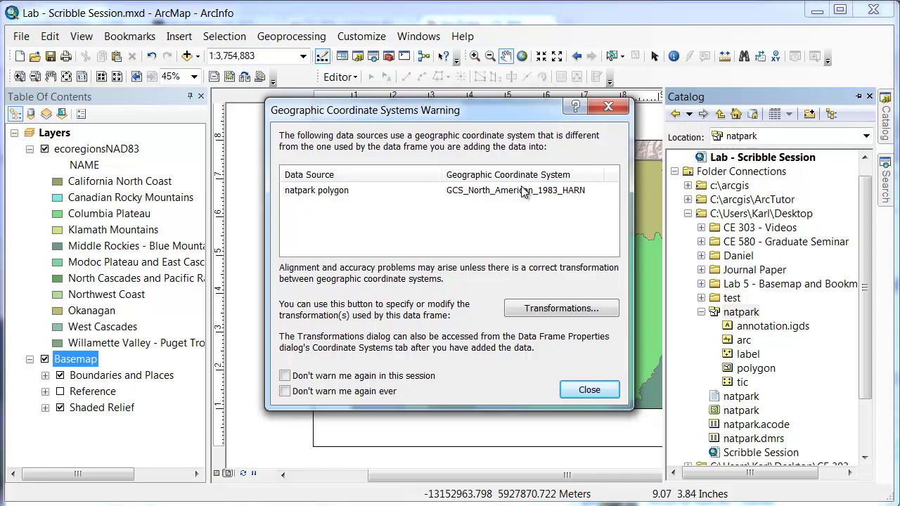
Keep NAD_1983_To_WGS_1984_1 as the GCS_North_American_1983 to GCS_WGS_1984 transformation.
{"action": "left_click", "coordinate": [554, 309]}
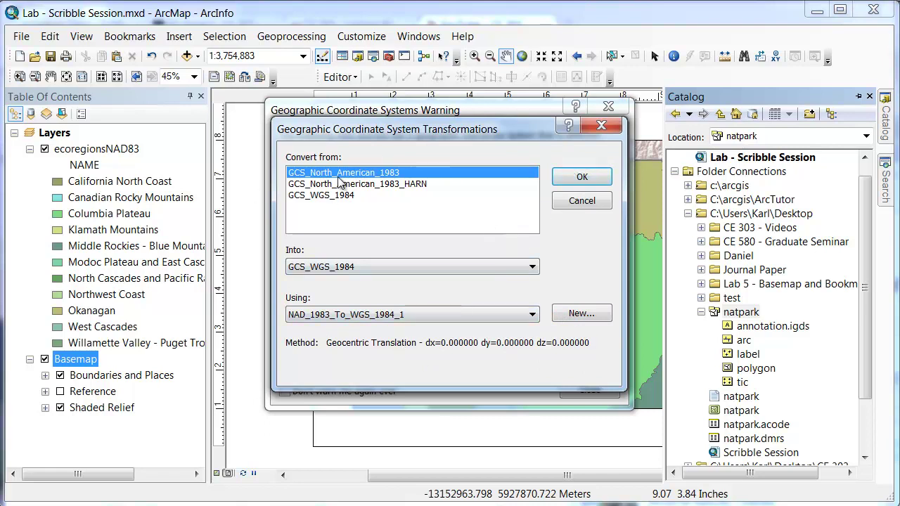
{"action": "left_click", "coordinate": [581, 177]}
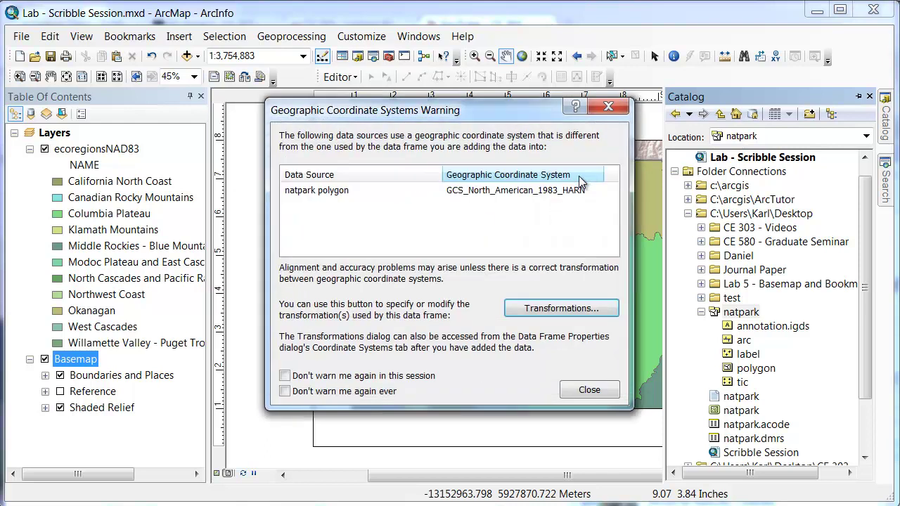
Dismiss the coordinate system warning so natpark polygon draws above ecoregionsNAD83.
{"action": "left_click", "coordinate": [585, 391]}
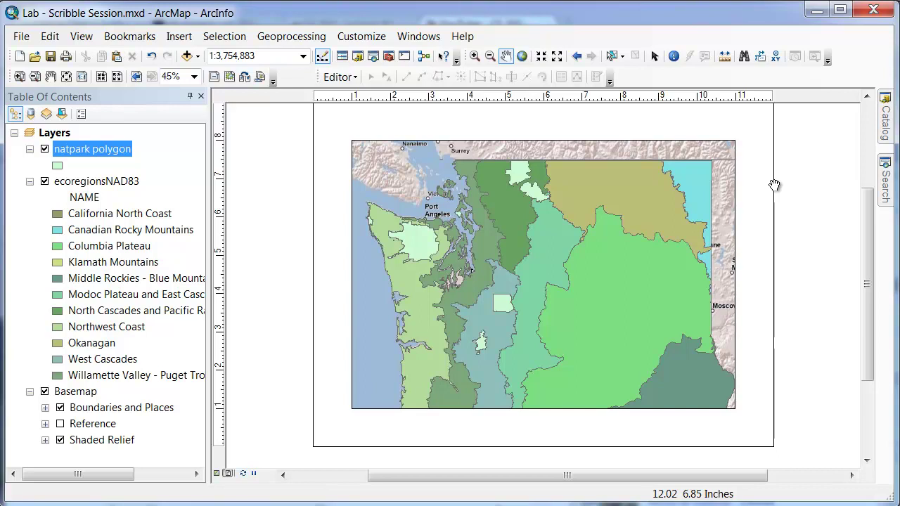
{"action": "left_click", "coordinate": [198, 57]}
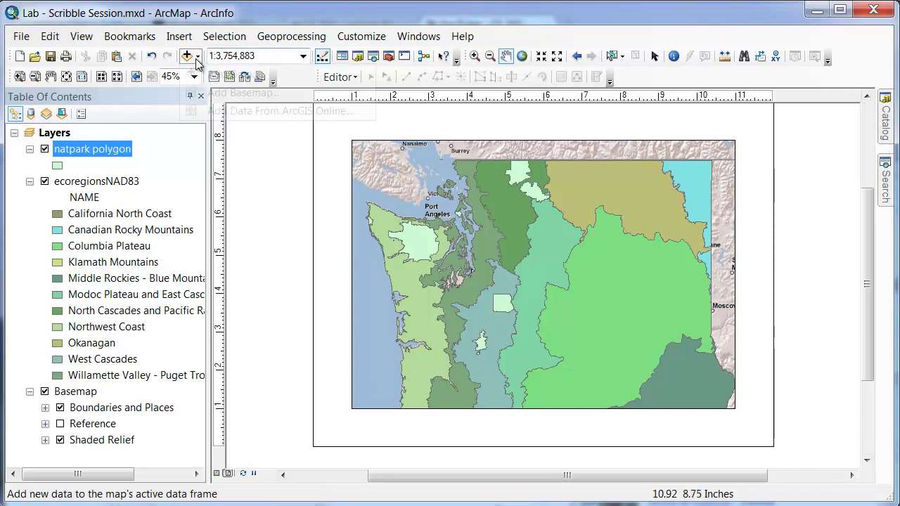